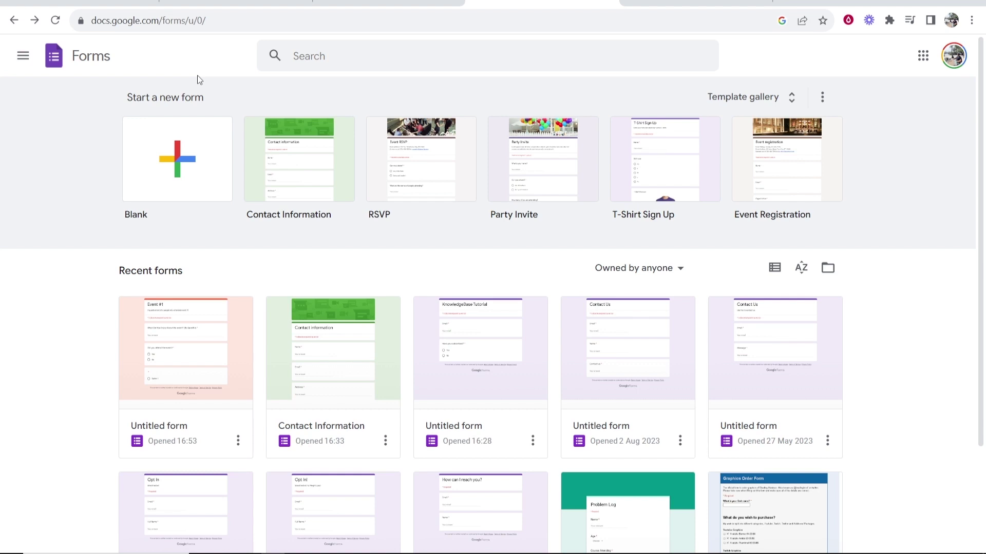
Search Google for 'google forms'.
{"action": "left_click", "coordinate": [696, 3]}
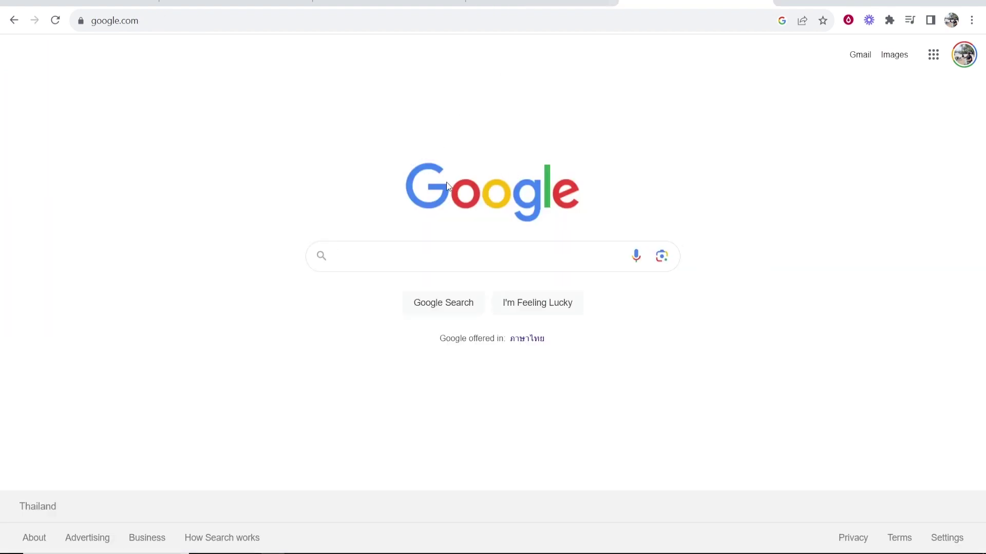
{"action": "type", "text": "google forms"}
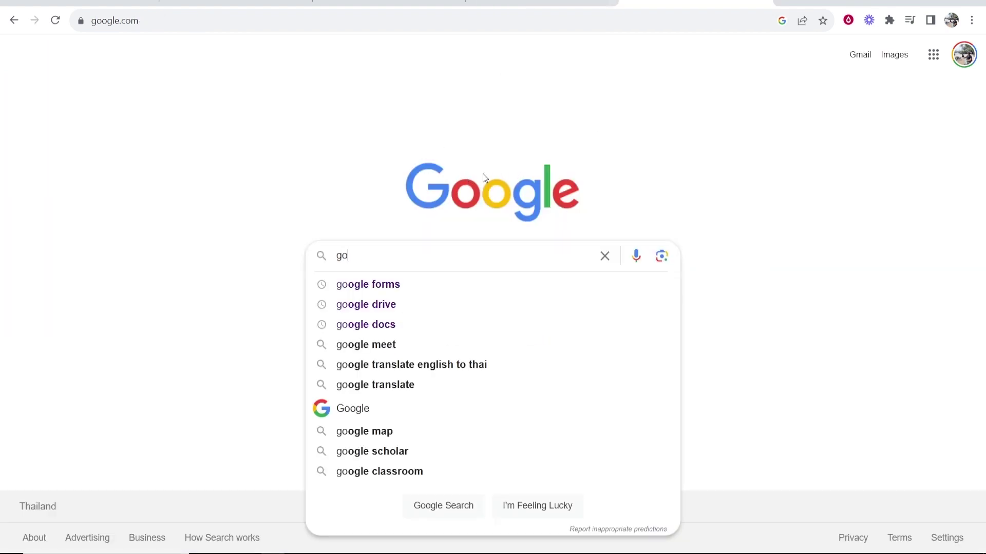
{"action": "key", "text": "Return"}
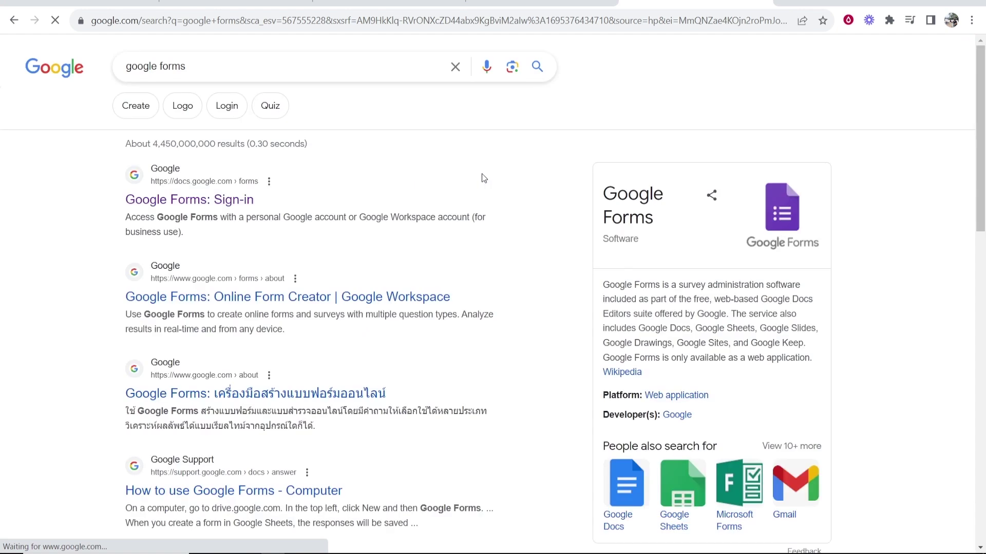
{"action": "left_click_drag", "start_coordinate": [225, 68], "coordinate": [89, 63]}
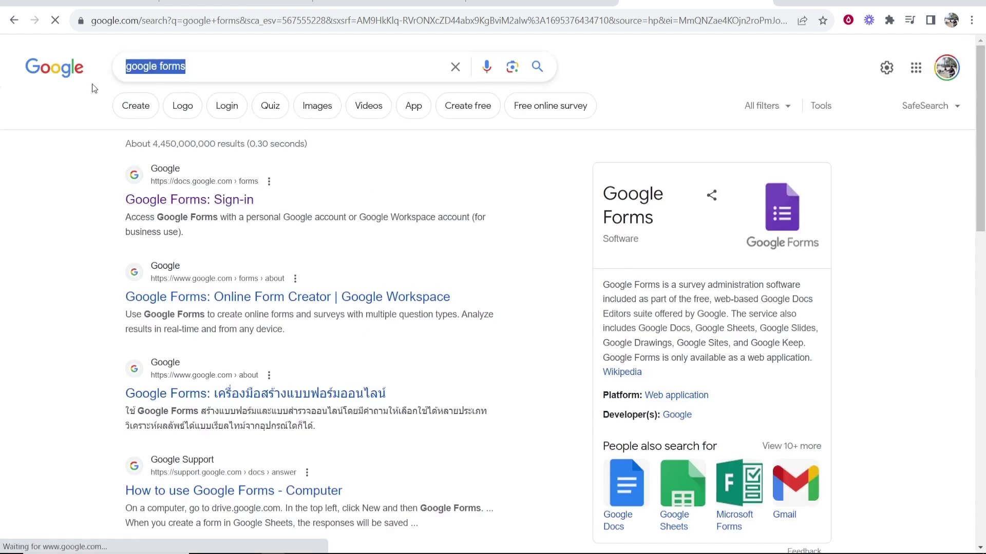
Open the Google Forms sign-in result and browse the templates and recent forms.
{"action": "left_click", "coordinate": [154, 203]}
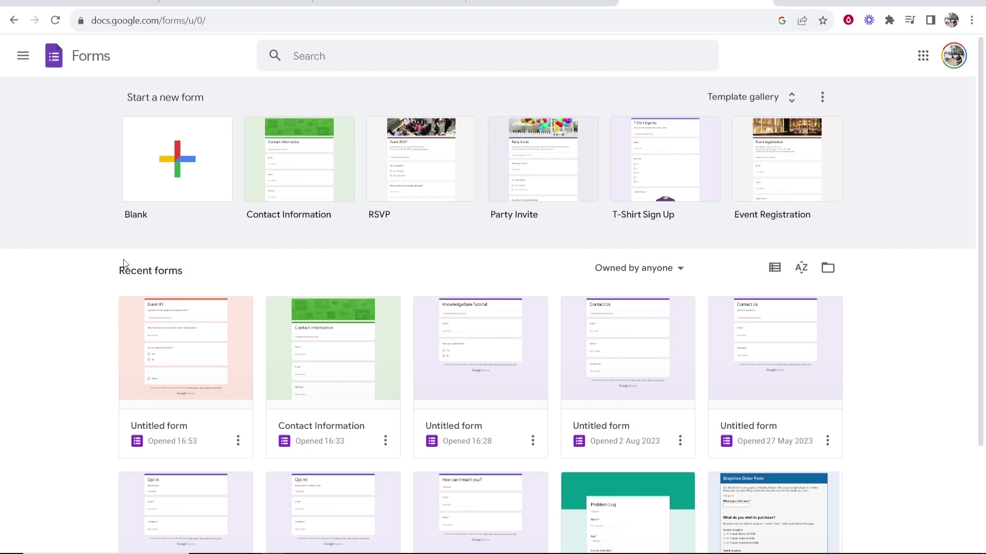
{"action": "left_click_drag", "start_coordinate": [116, 271], "coordinate": [184, 271]}
{"action": "left_click", "coordinate": [184, 271]}
{"action": "scroll", "coordinate": [297, 266], "scroll_direction": "down", "scroll_amount": 1}
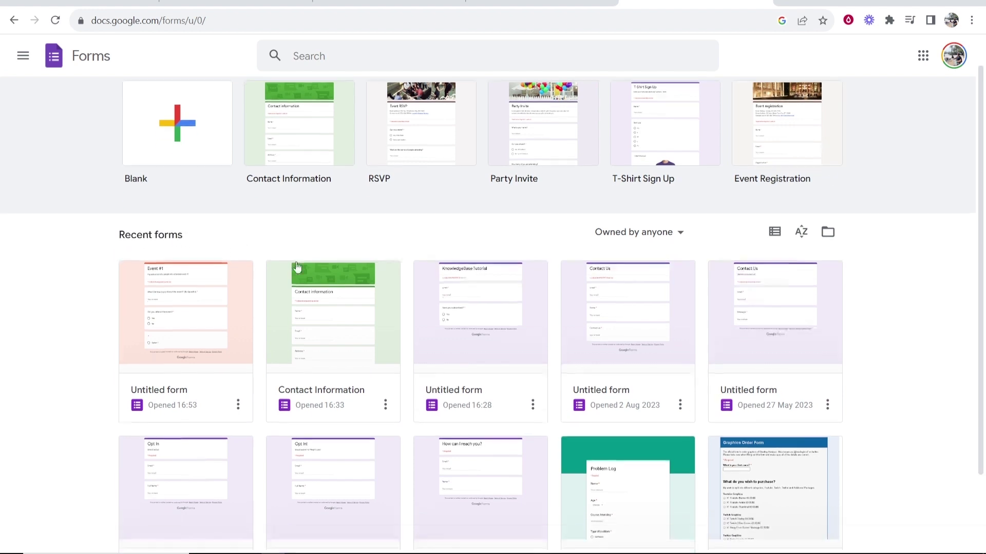
{"action": "scroll", "coordinate": [296, 266], "scroll_direction": "down", "scroll_amount": 3}
{"action": "scroll", "coordinate": [698, 340], "scroll_direction": "up", "scroll_amount": 4}
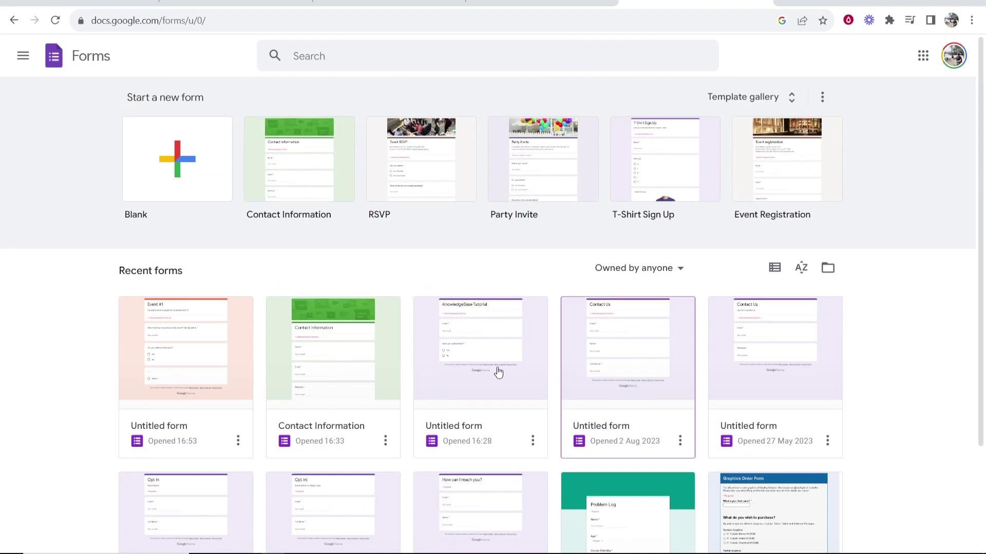
Start a blank form titled 'Questionnaire' with the description 'For YouTube video'.
{"action": "left_click", "coordinate": [186, 154]}
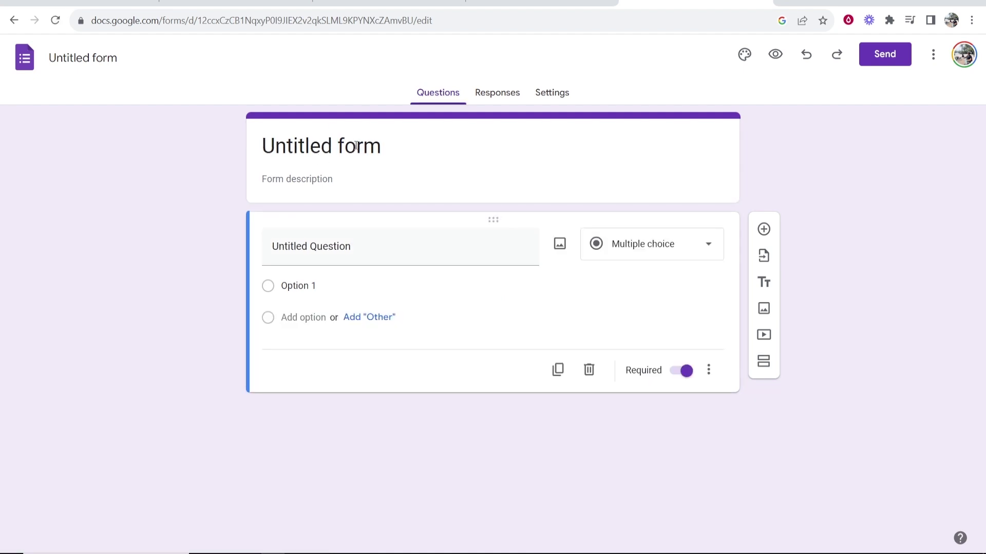
{"action": "left_click", "coordinate": [356, 146]}
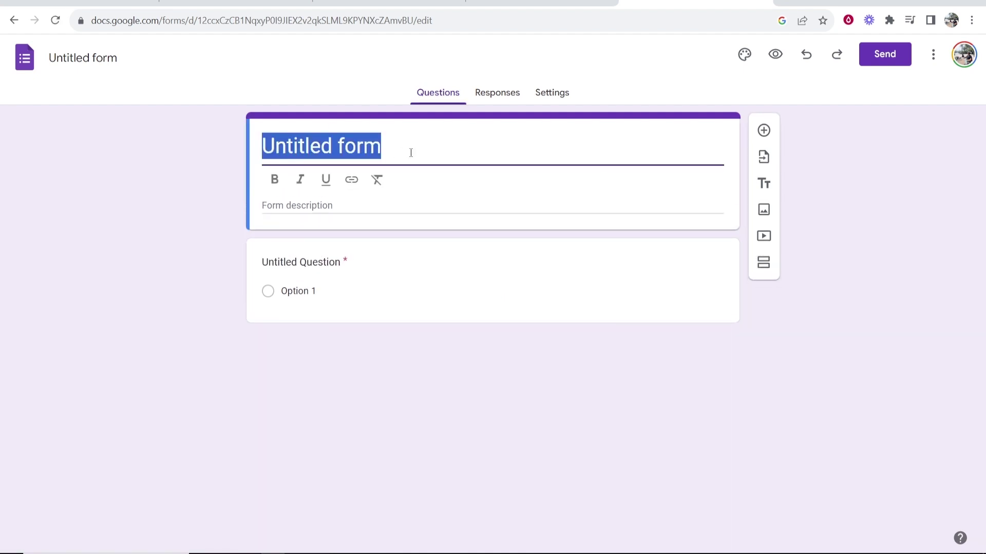
{"action": "type", "text": "Questionnaire"}
{"action": "key", "text": "Tab"}
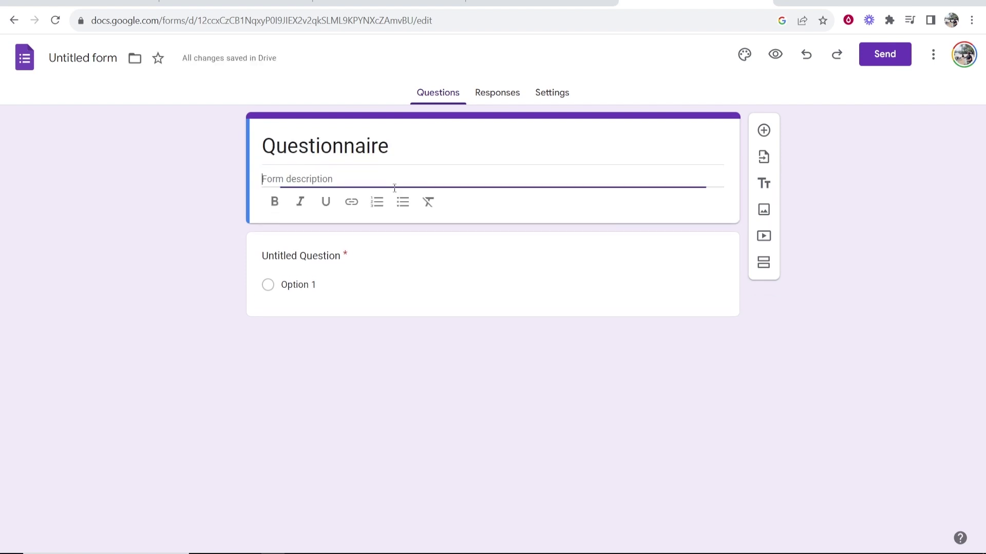
{"action": "type", "text": "For"}
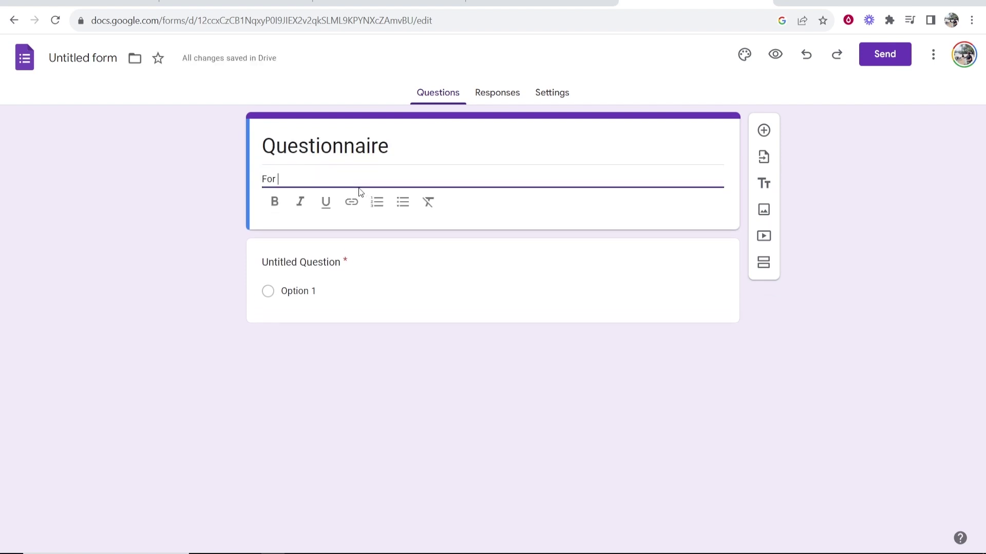
{"action": "type", "text": " YouTube video"}
{"action": "left_click", "coordinate": [217, 183]}
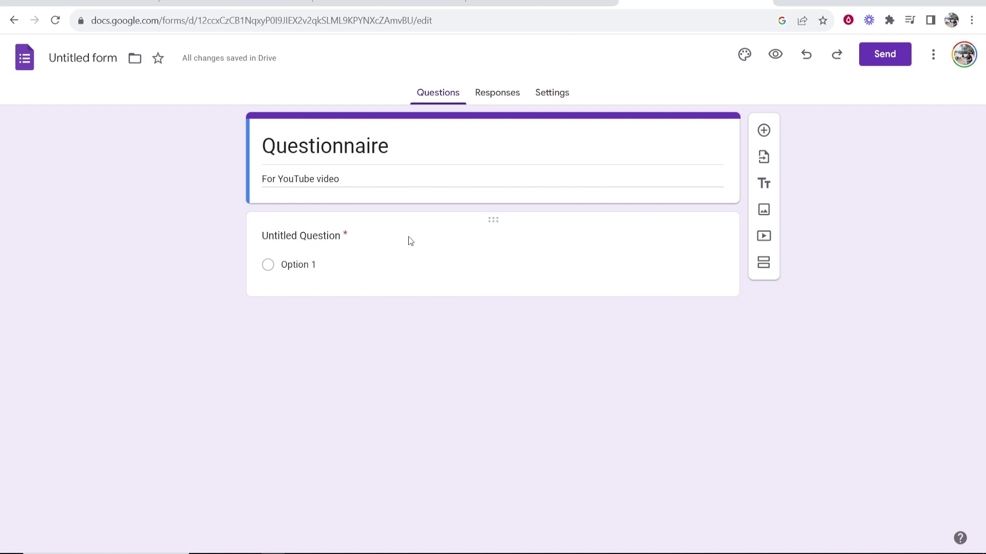
Title the first question 'Gender?' and keep it multiple choice.
{"action": "left_click", "coordinate": [309, 242]}
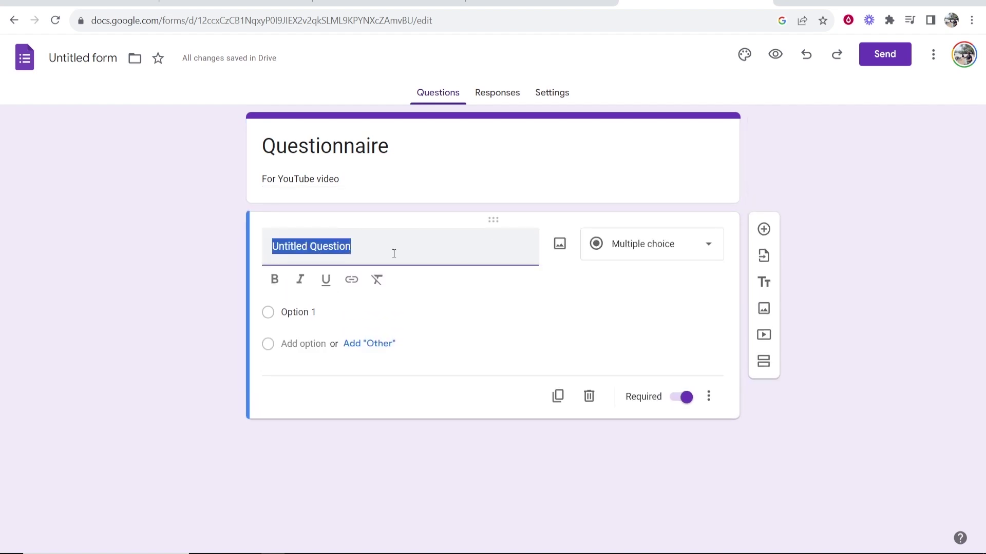
{"action": "type", "text": "Gender?"}
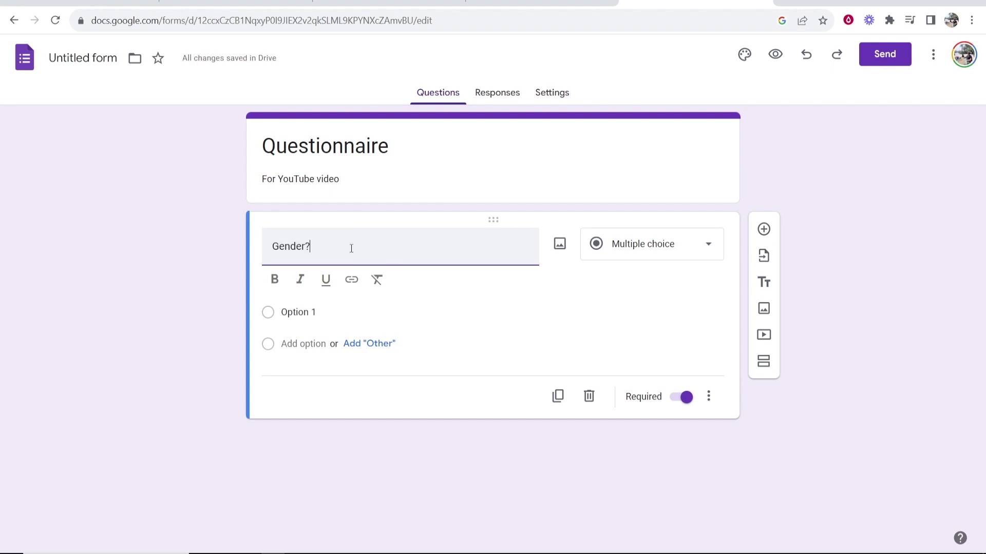
{"action": "left_click_drag", "start_coordinate": [335, 246], "coordinate": [272, 247]}
{"action": "left_click", "coordinate": [594, 314]}
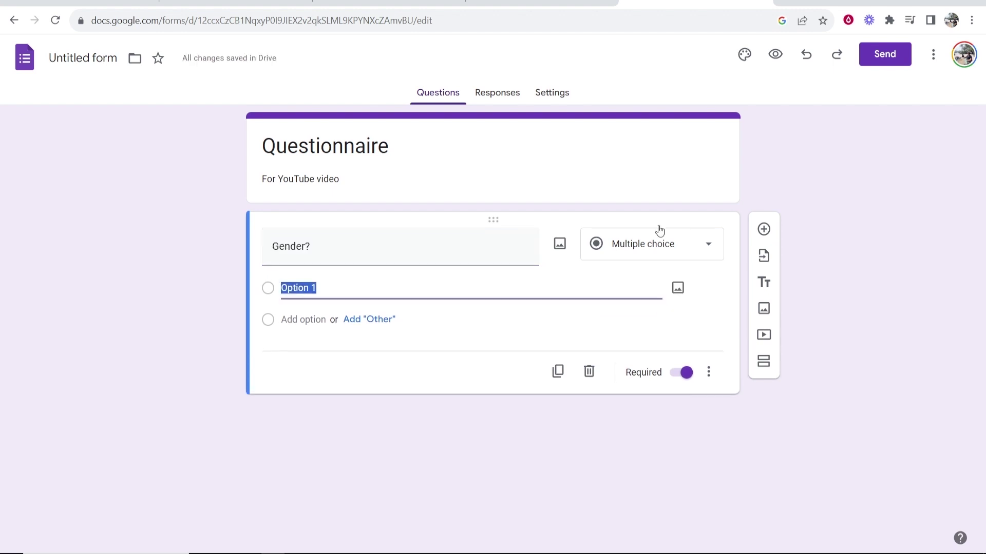
{"action": "left_click", "coordinate": [646, 242]}
{"action": "left_click", "coordinate": [594, 242]}
Give it the options Male, Female and Other, and keep the question required.
{"action": "left_click", "coordinate": [328, 286]}
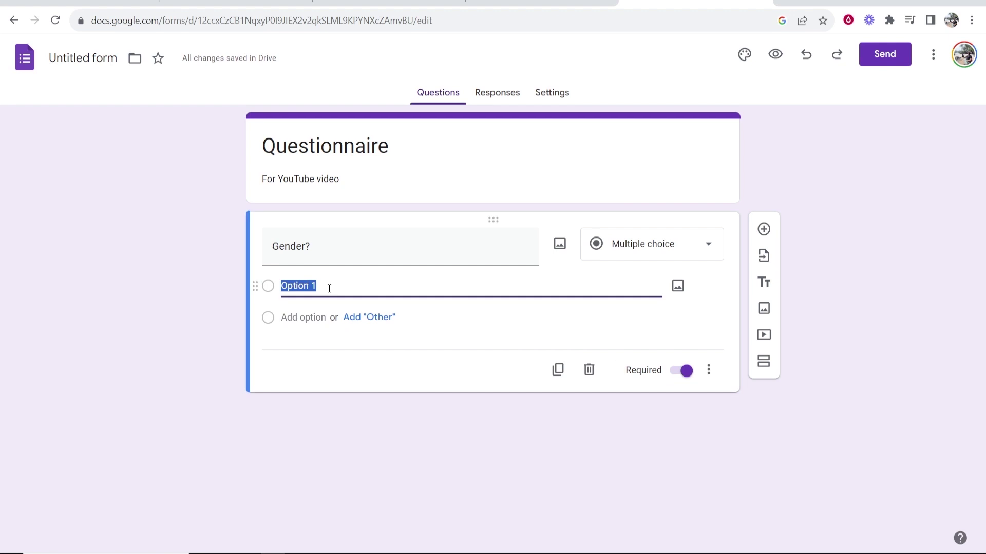
{"action": "left_click", "coordinate": [335, 286]}
{"action": "key", "text": "ctrl+a"}
{"action": "type", "text": "Male"}
{"action": "key", "text": "Return"}
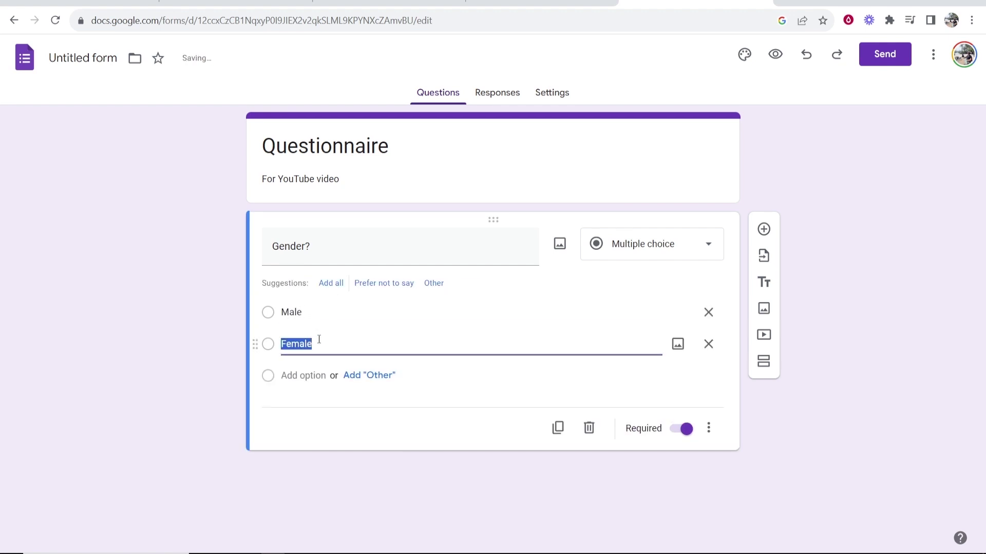
{"action": "left_click", "coordinate": [219, 354]}
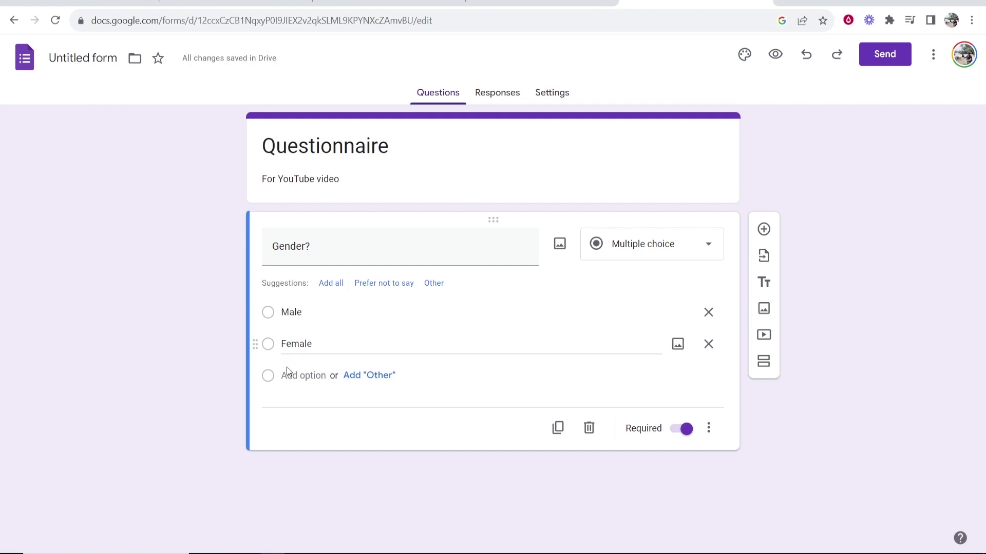
{"action": "left_click", "coordinate": [305, 377]}
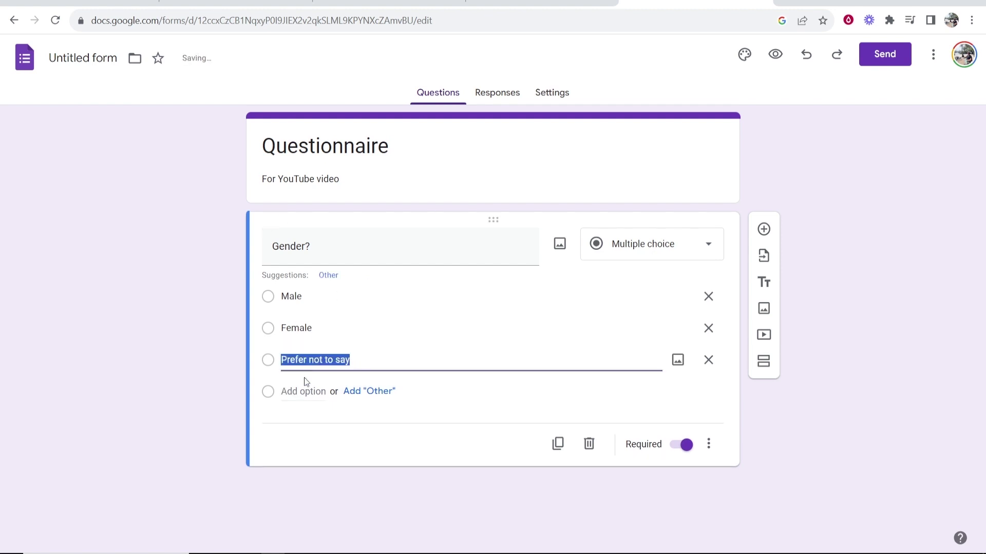
{"action": "type", "text": "OTher"}
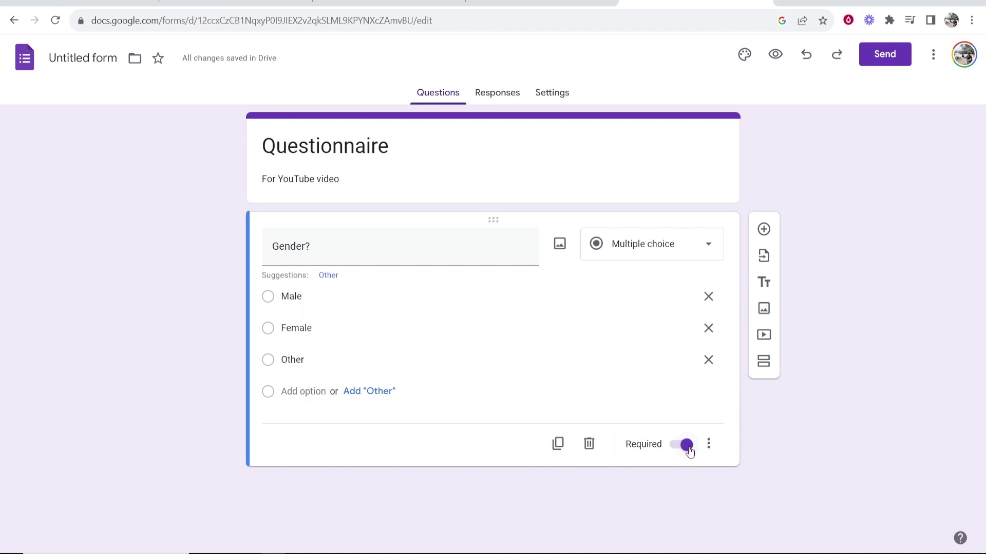
{"action": "left_click", "coordinate": [686, 450]}
{"action": "left_click", "coordinate": [685, 453]}
Add a short-answer question titled 'Email' below Gender?
{"action": "left_click", "coordinate": [763, 229]}
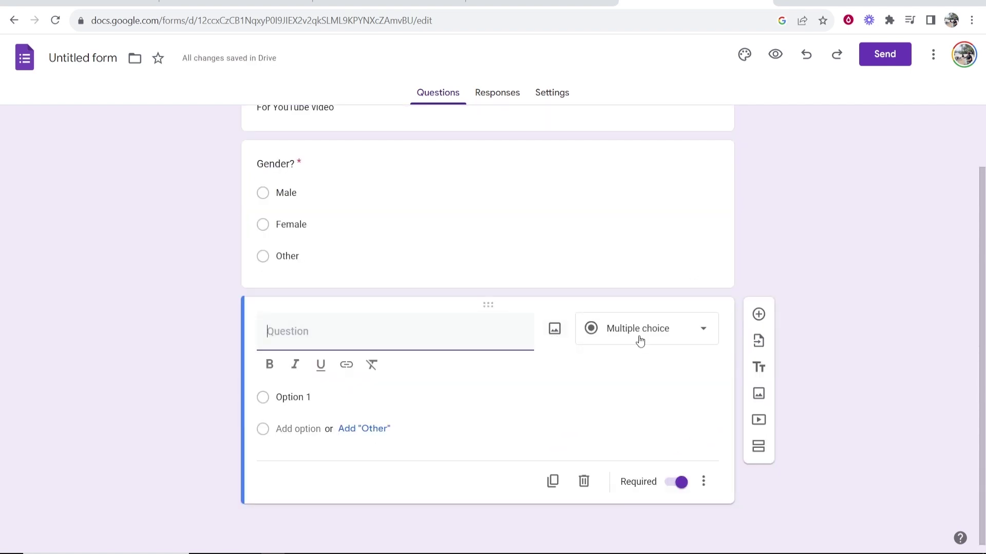
{"action": "left_click", "coordinate": [654, 330]}
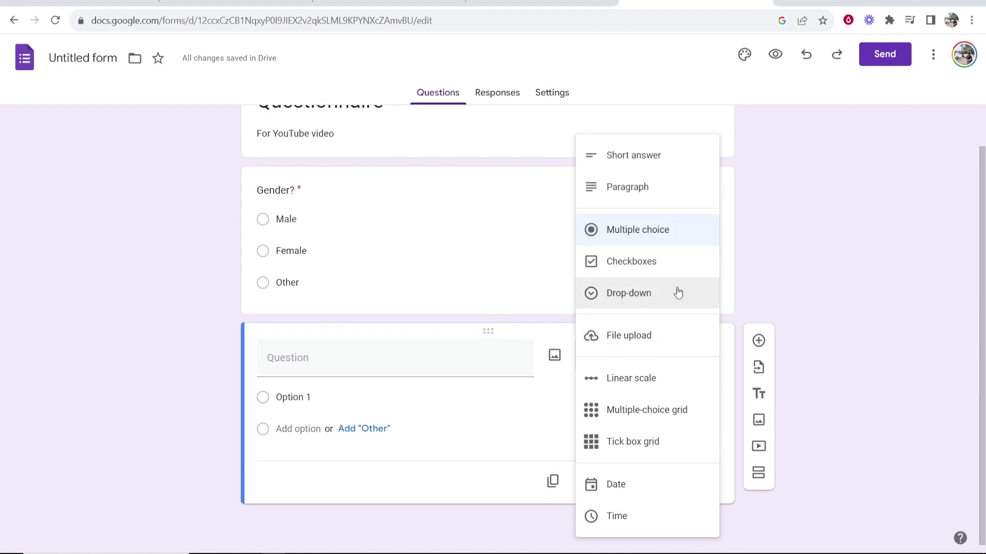
{"action": "left_click", "coordinate": [632, 159]}
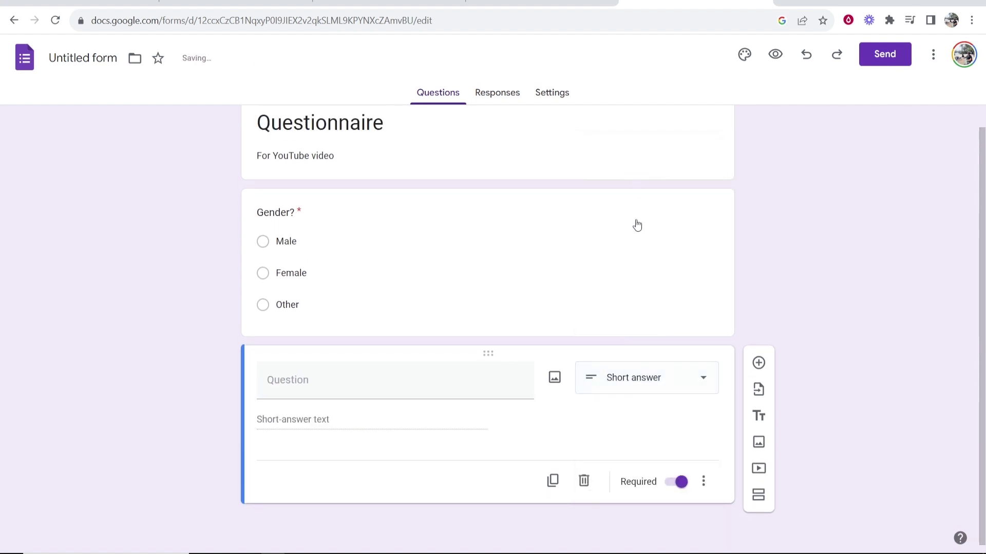
{"action": "left_click", "coordinate": [363, 380]}
{"action": "type", "text": "Email"}
{"action": "left_click", "coordinate": [641, 442]}
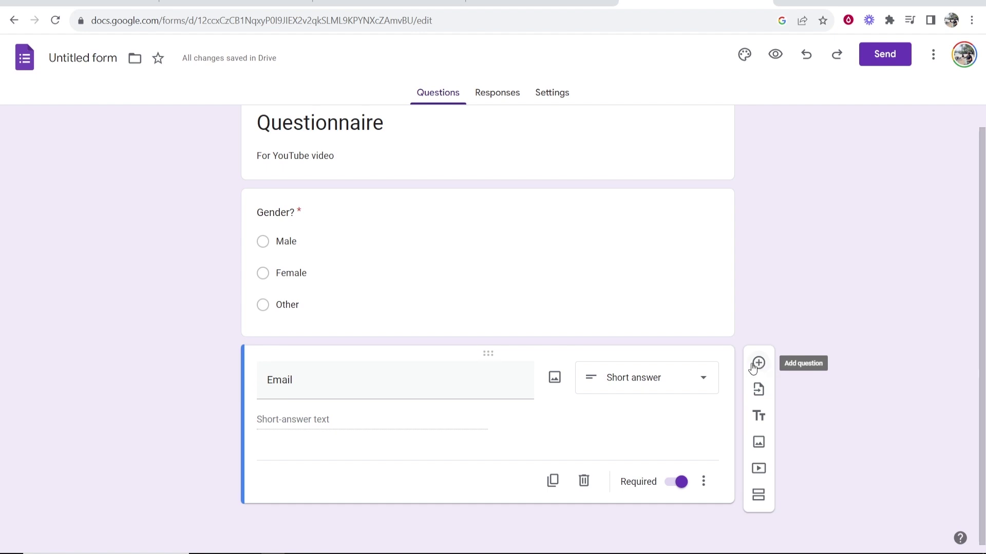
Add a paragraph question reading 'Explain your progress in detail?' below Email.
{"action": "left_click", "coordinate": [757, 364]}
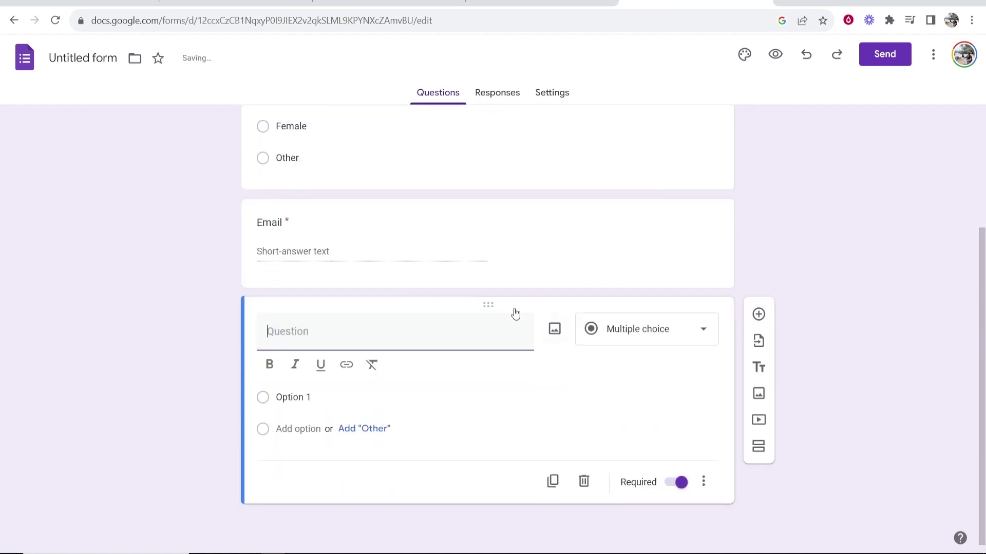
{"action": "left_click", "coordinate": [665, 340]}
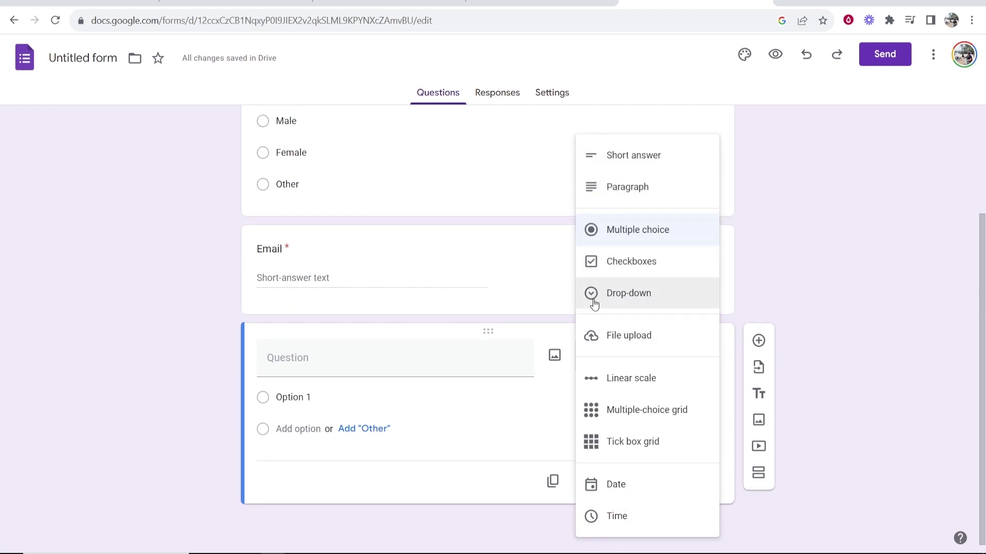
{"action": "left_click", "coordinate": [620, 190]}
{"action": "left_click", "coordinate": [343, 382]}
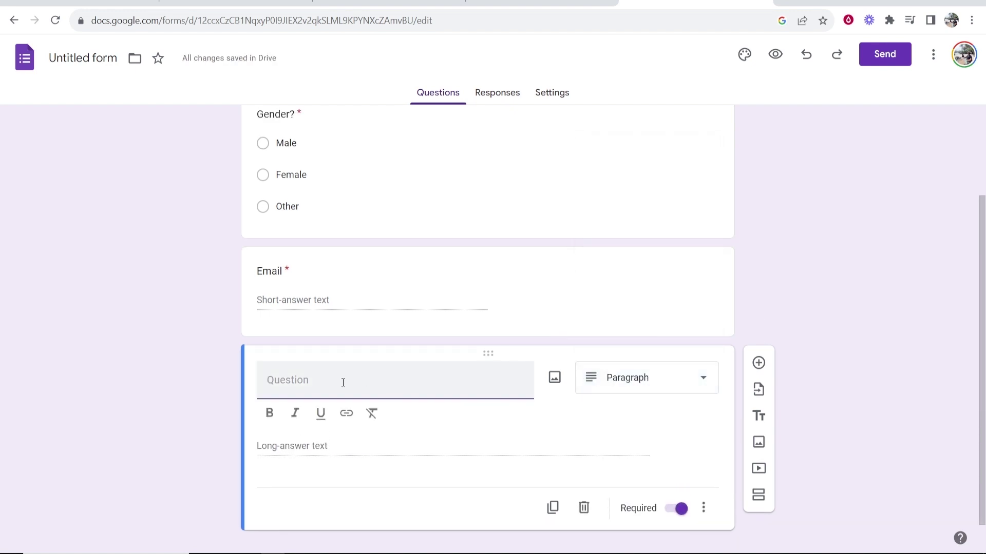
{"action": "type", "text": "Explain "}
{"action": "type", "text": "your progress in detail?"}
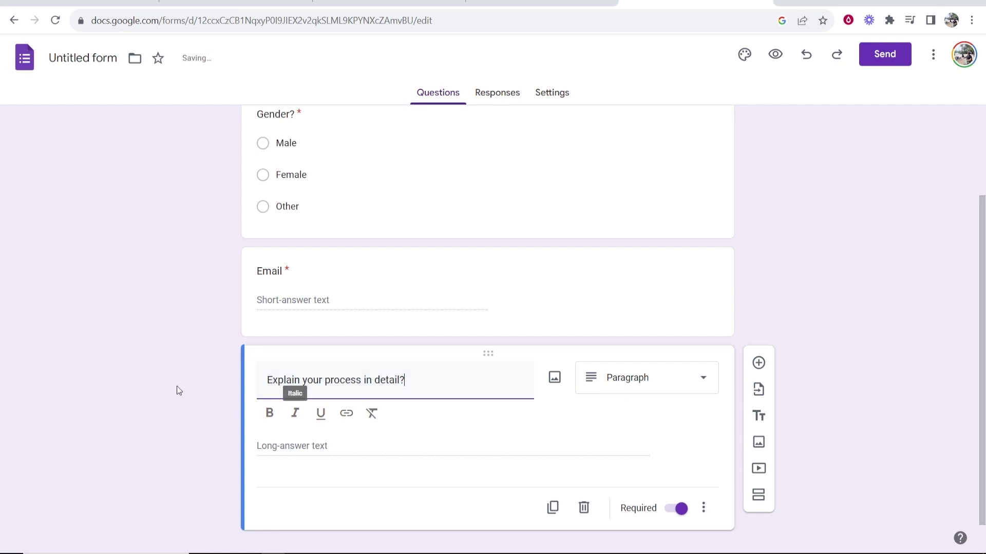
{"action": "left_click", "coordinate": [238, 388]}
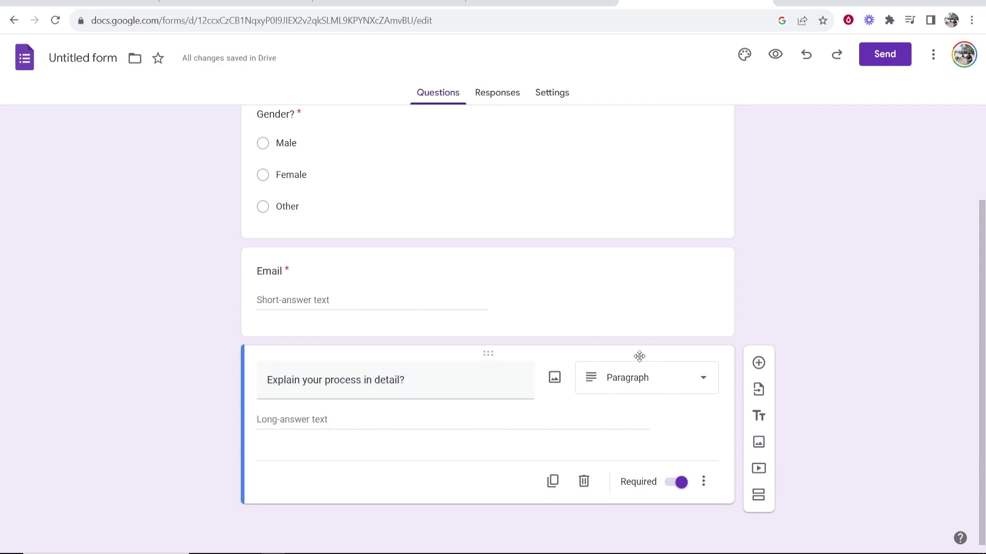
{"action": "scroll", "coordinate": [228, 192], "scroll_direction": "up", "scroll_amount": 3}
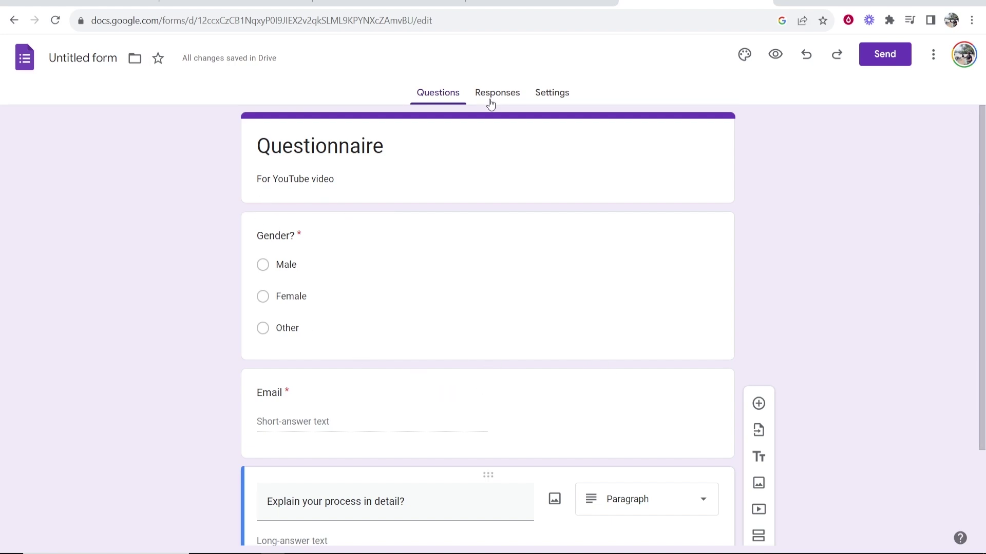
In the form defaults settings, collect email addresses by default via Responder input.
{"action": "left_click", "coordinate": [554, 91]}
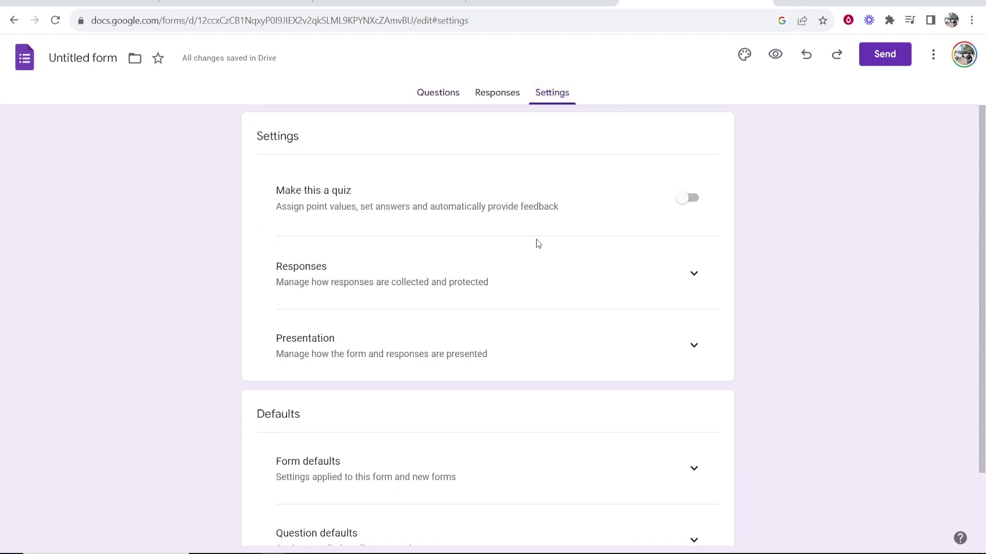
{"action": "scroll", "coordinate": [251, 322], "scroll_direction": "down", "scroll_amount": 2}
{"action": "left_click", "coordinate": [693, 381]}
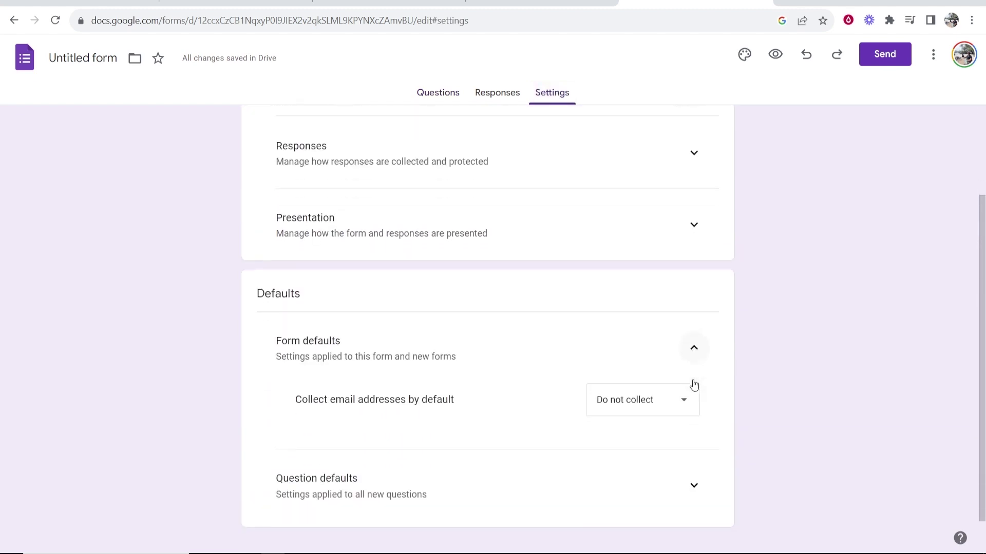
{"action": "left_click_drag", "start_coordinate": [293, 372], "coordinate": [442, 370]}
{"action": "left_click", "coordinate": [466, 374]}
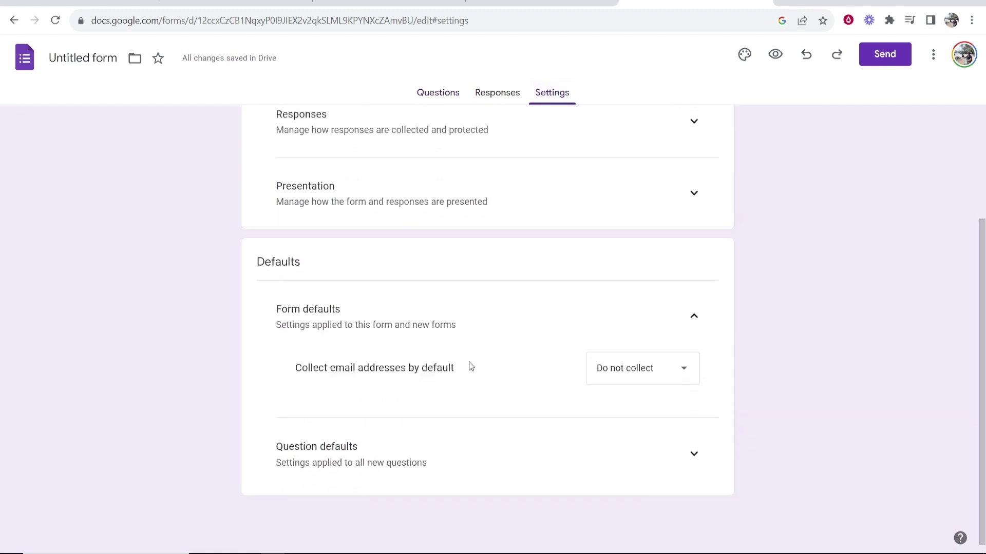
{"action": "left_click", "coordinate": [642, 369]}
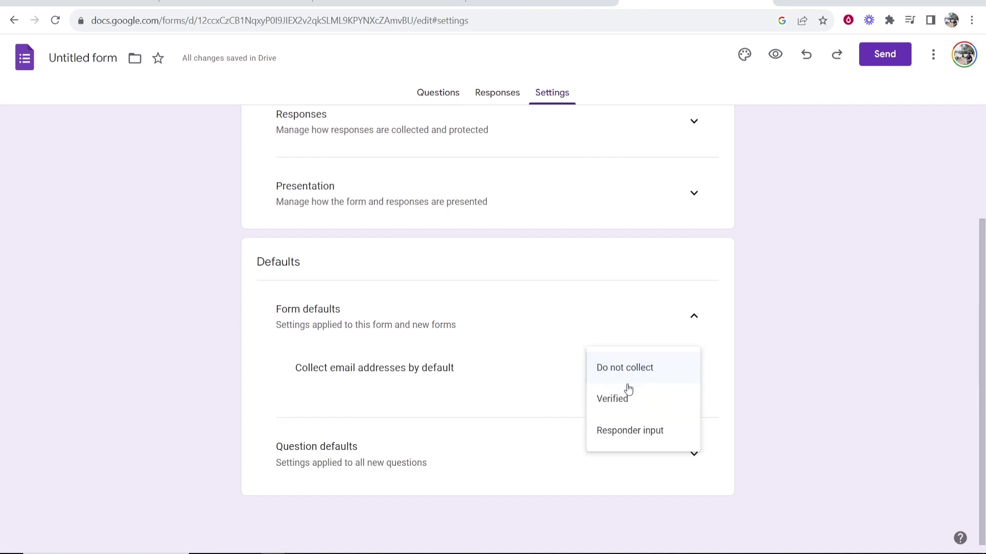
{"action": "left_click", "coordinate": [636, 431]}
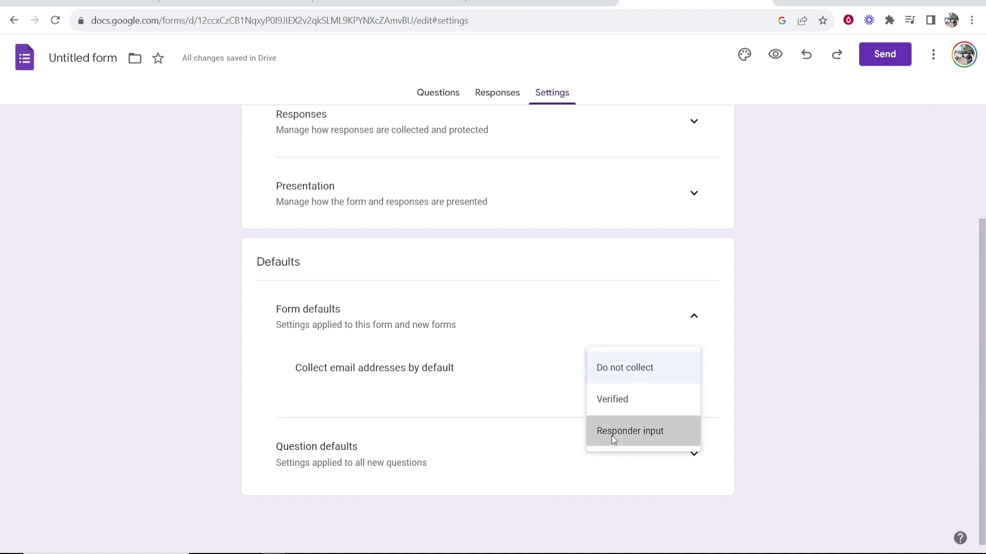
{"action": "left_click", "coordinate": [429, 93]}
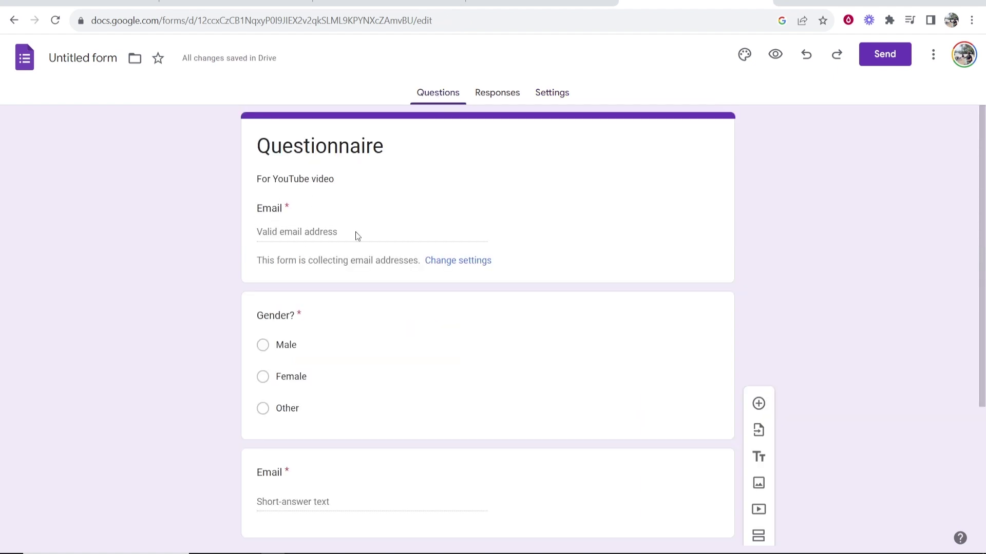
Delete the now-duplicate short-answer Email question.
{"action": "left_click", "coordinate": [259, 225]}
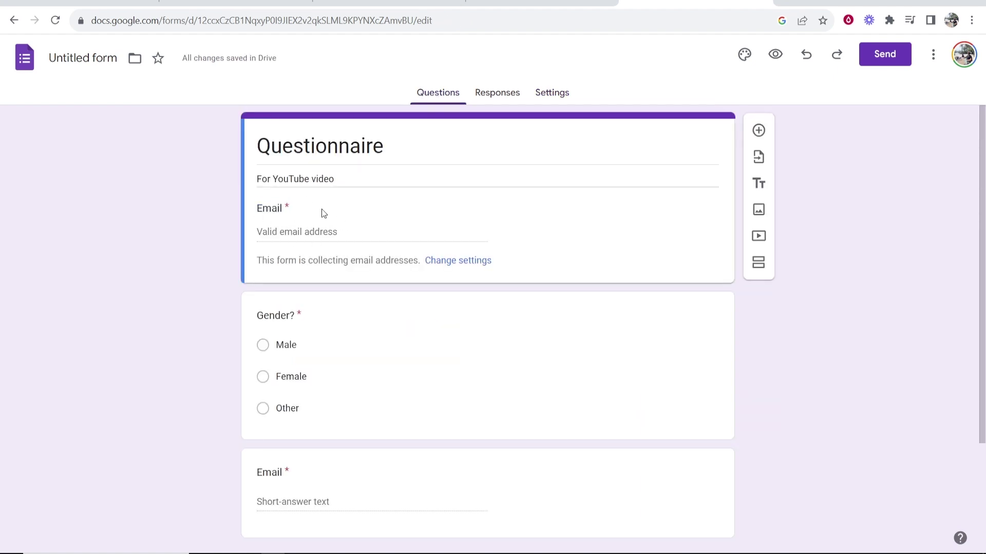
{"action": "scroll", "coordinate": [796, 323], "scroll_direction": "down", "scroll_amount": 3}
{"action": "left_click", "coordinate": [683, 340]}
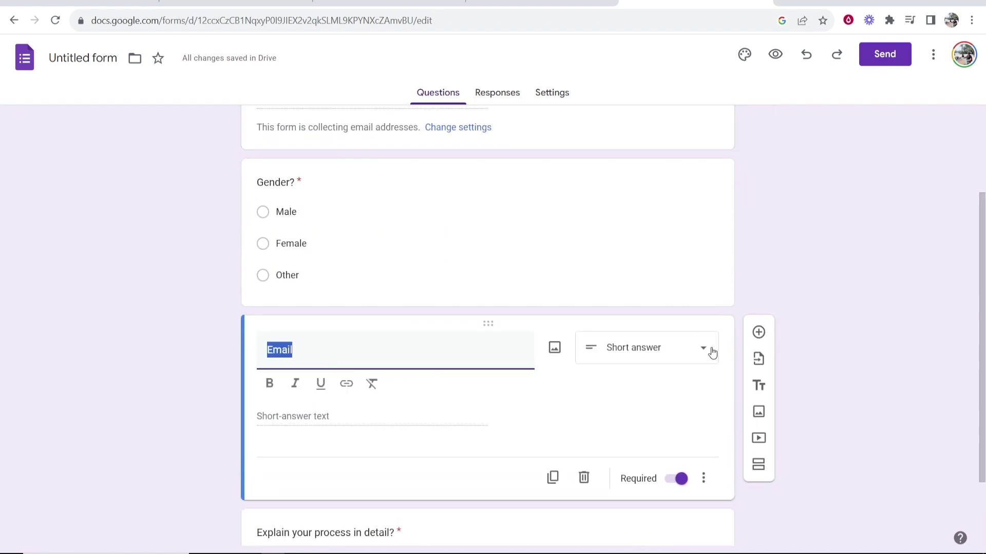
{"action": "left_click", "coordinate": [584, 477]}
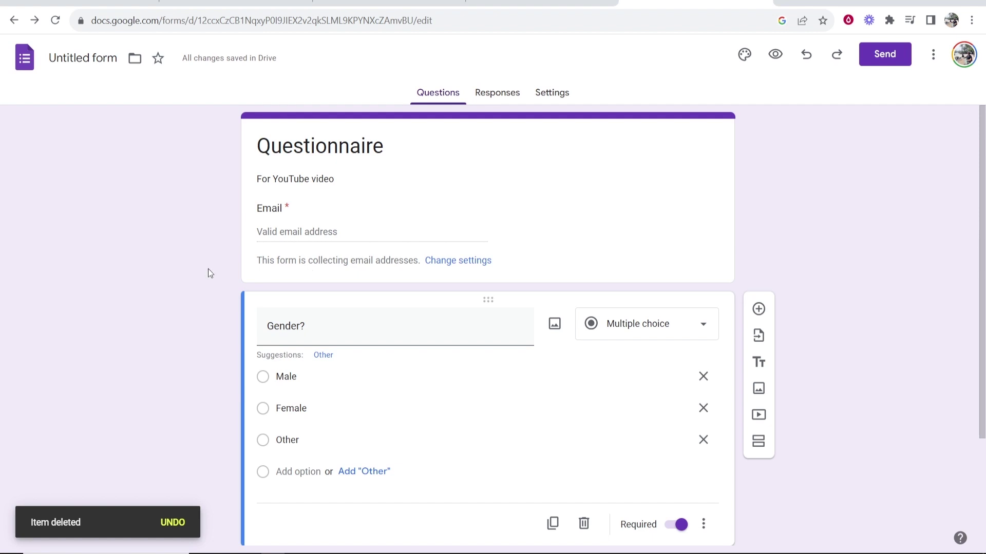
{"action": "scroll", "coordinate": [352, 306], "scroll_direction": "down", "scroll_amount": 3}
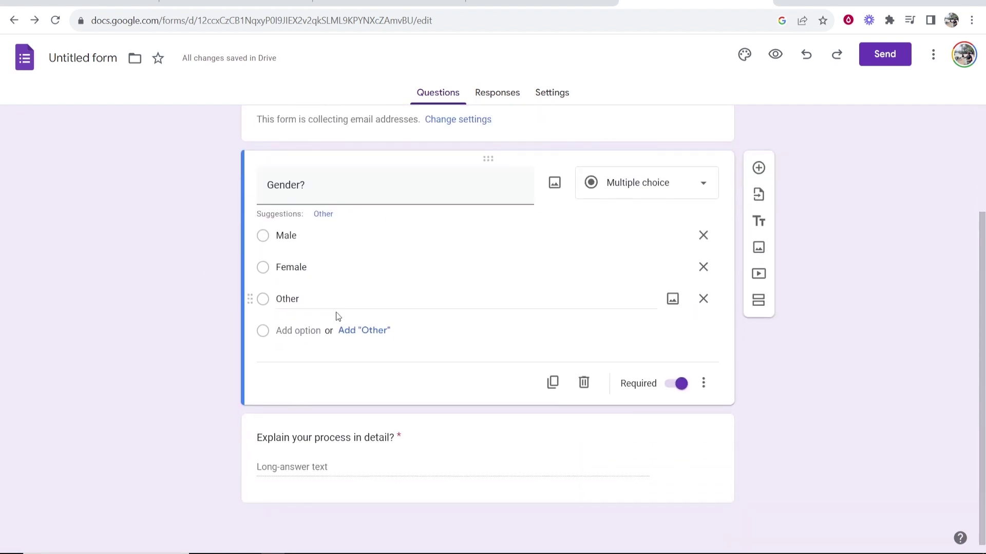
{"action": "scroll", "coordinate": [338, 312], "scroll_direction": "up", "scroll_amount": 3}
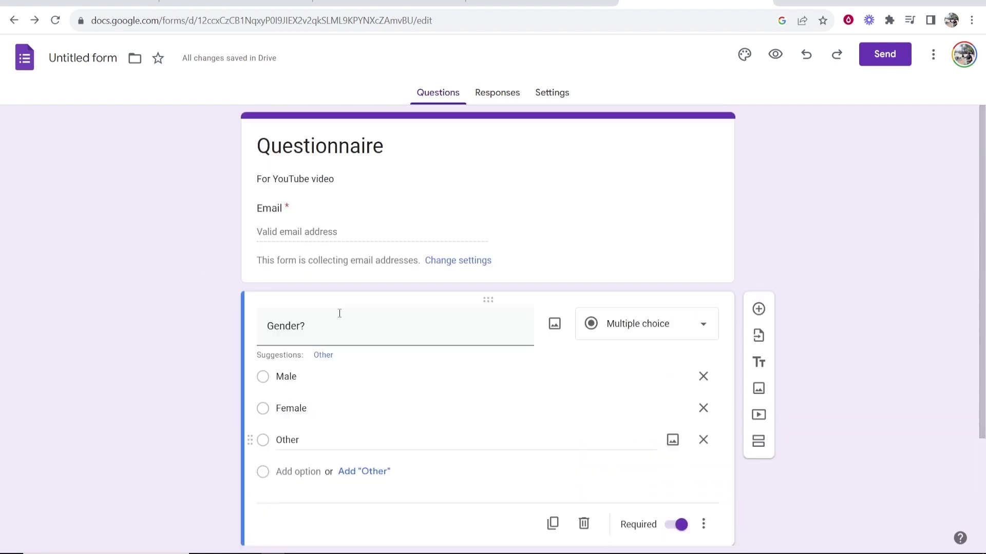
Change the form's theme colour to green, then check the empty Responses tab.
{"action": "left_click", "coordinate": [746, 56]}
{"action": "scroll", "coordinate": [902, 293], "scroll_direction": "down", "scroll_amount": 2}
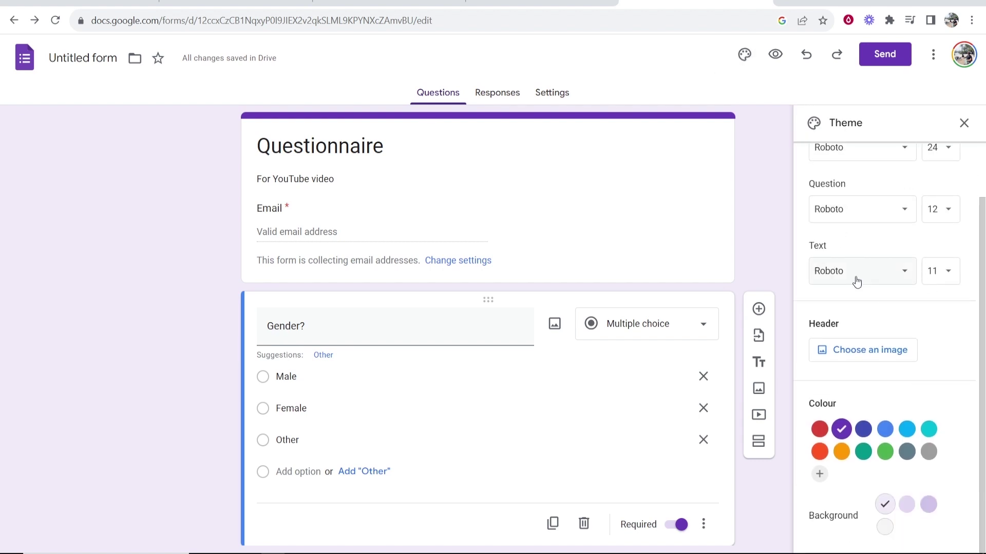
{"action": "left_click", "coordinate": [884, 451]}
{"action": "key", "text": "Escape"}
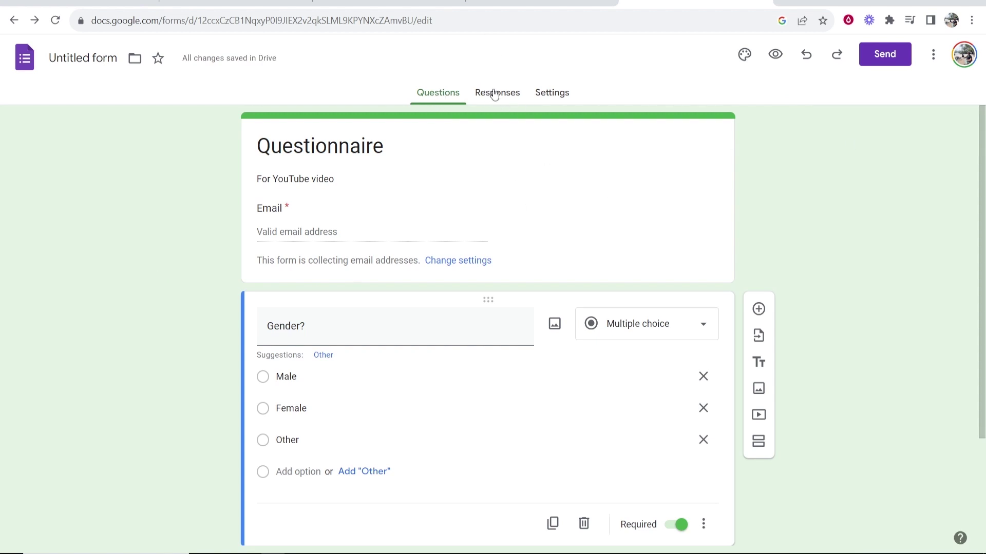
{"action": "left_click", "coordinate": [508, 96]}
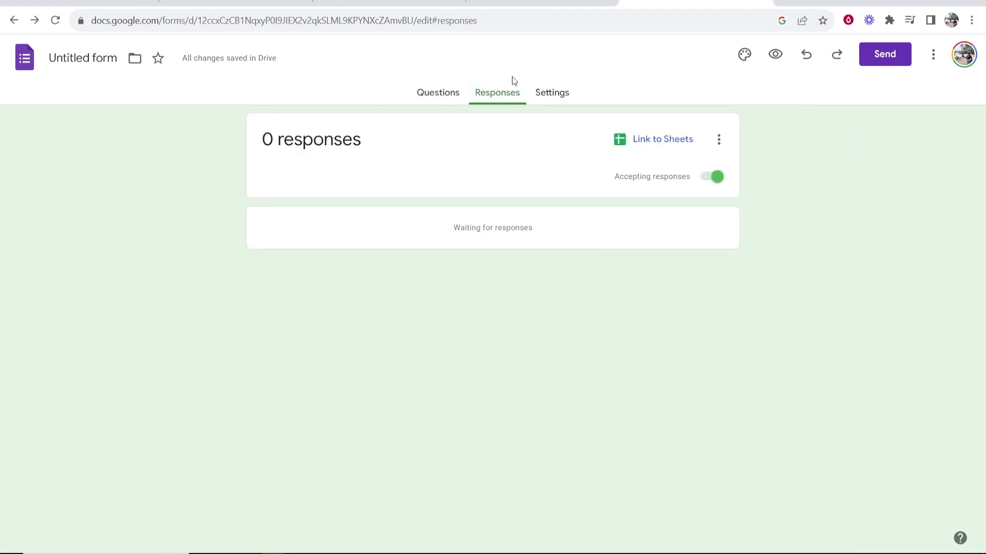
{"action": "left_click", "coordinate": [440, 95]}
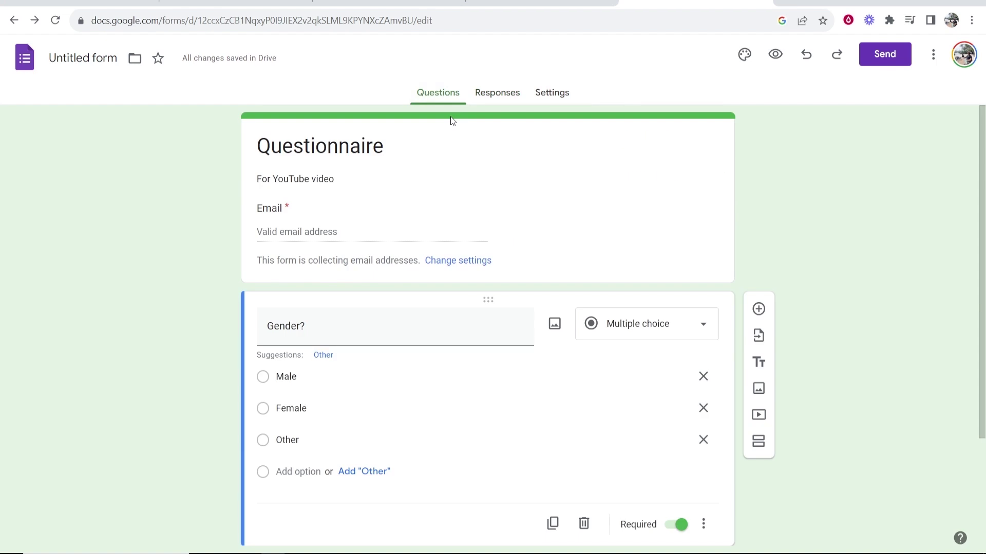
Shorten the form's send link to forms.gle and copy it.
{"action": "left_click", "coordinate": [876, 60]}
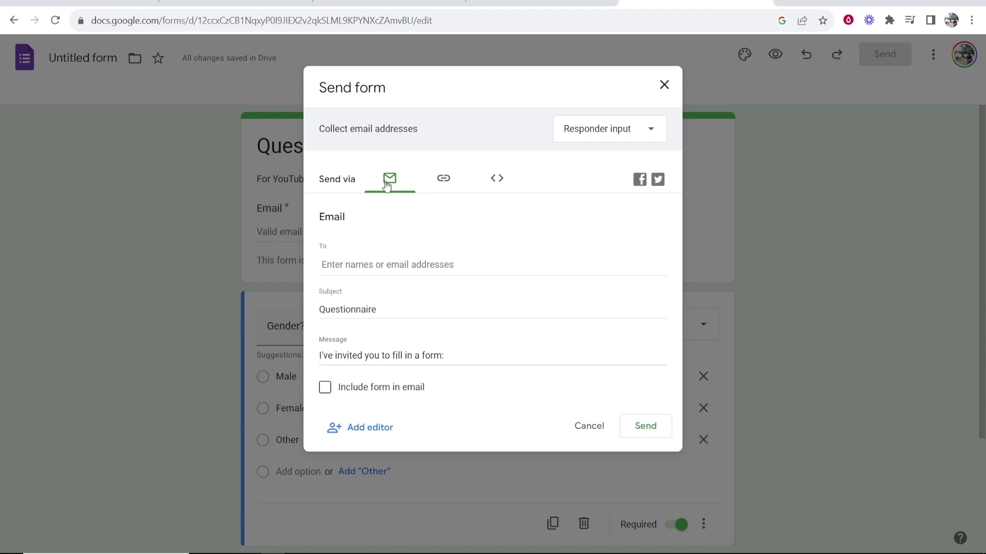
{"action": "left_click", "coordinate": [441, 179]}
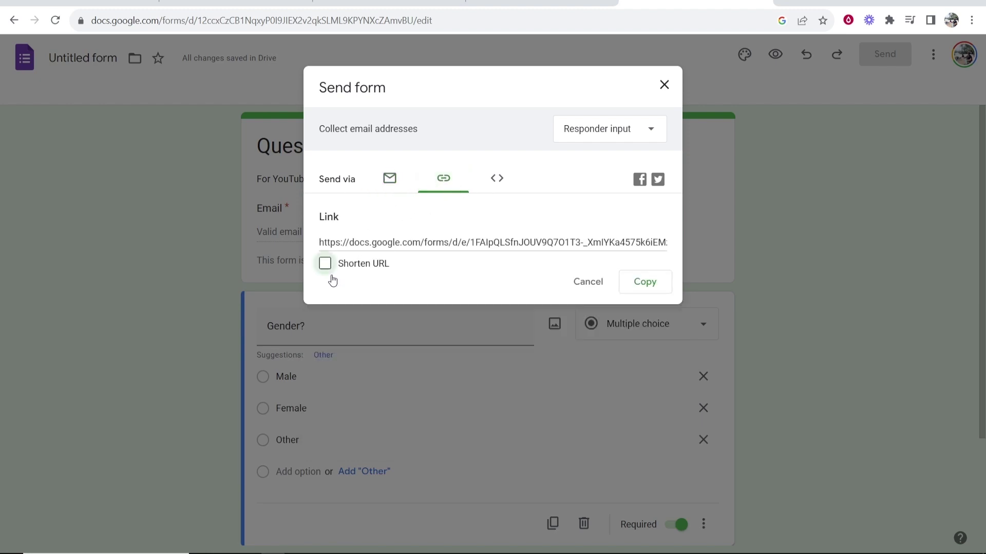
{"action": "left_click", "coordinate": [325, 244]}
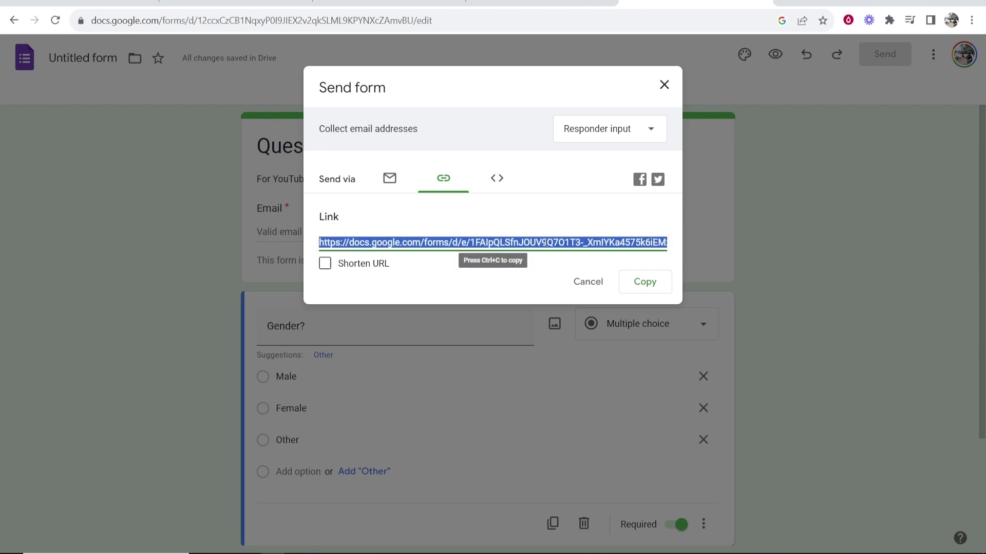
{"action": "left_click", "coordinate": [324, 263]}
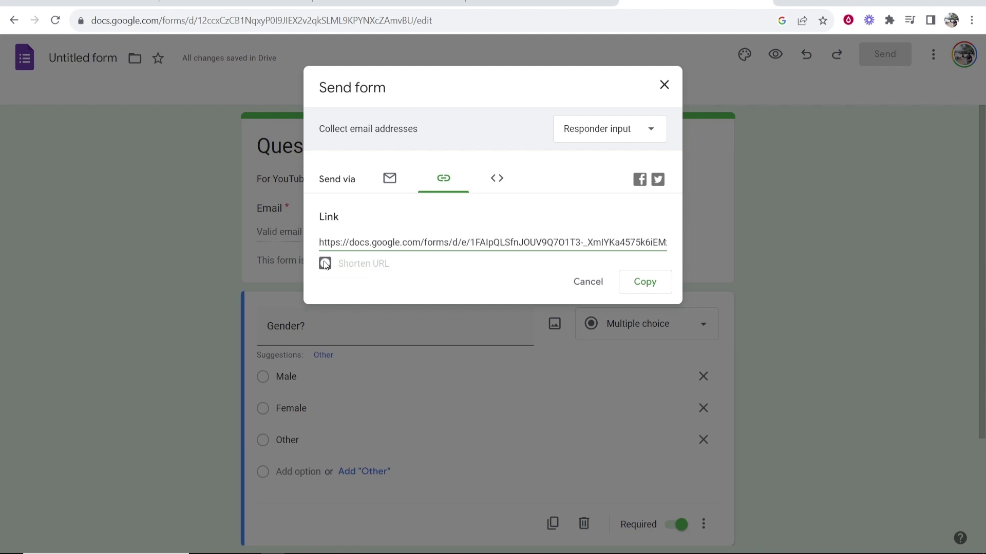
{"action": "right_click", "coordinate": [449, 247]}
{"action": "left_click", "coordinate": [483, 262]}
{"action": "left_click", "coordinate": [951, 20]}
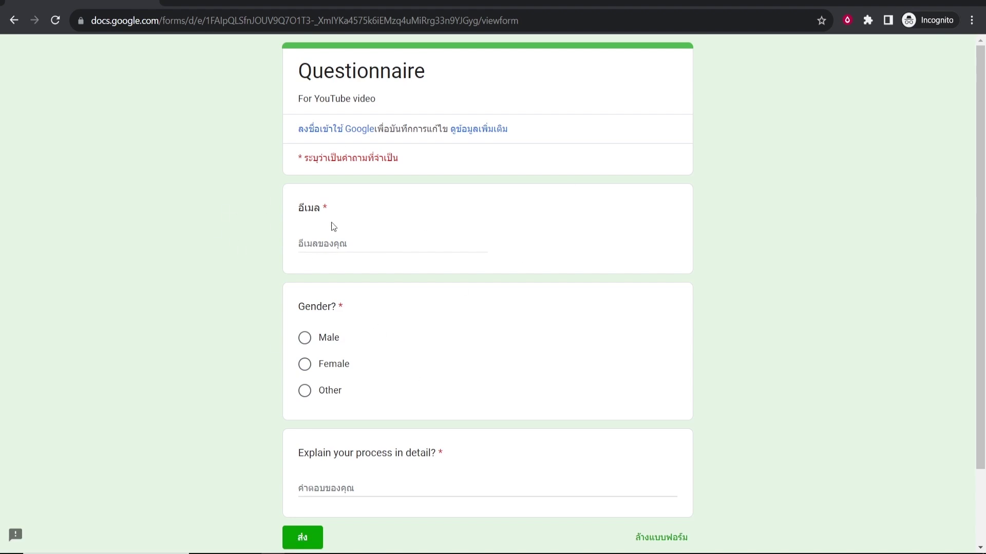
Inspect the live green Questionnaire showing required Email, Gender? and 'Explain your process in detail?' questions.
{"action": "left_click_drag", "start_coordinate": [333, 227], "coordinate": [296, 211]}
{"action": "left_click", "coordinate": [451, 229]}
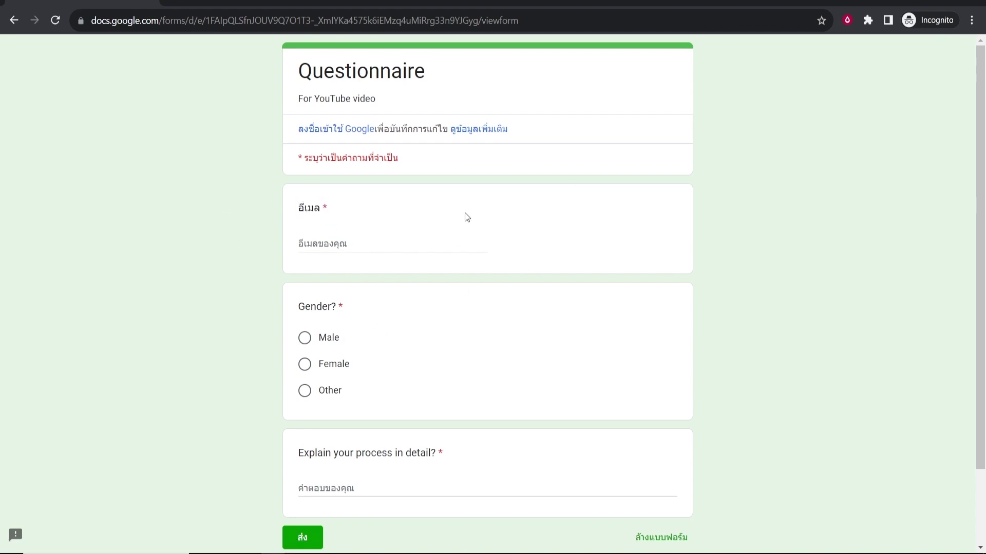